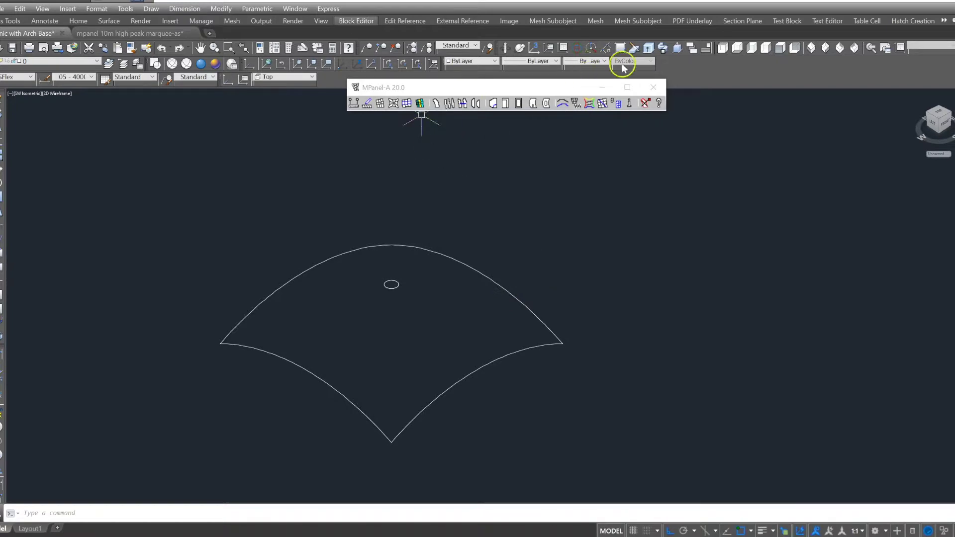
# - Accept the Draw conic settings: 10000 mm base, 600 mm ring, 1500 mm height, four 17×17 meshes
pyautogui.click(722, 47)
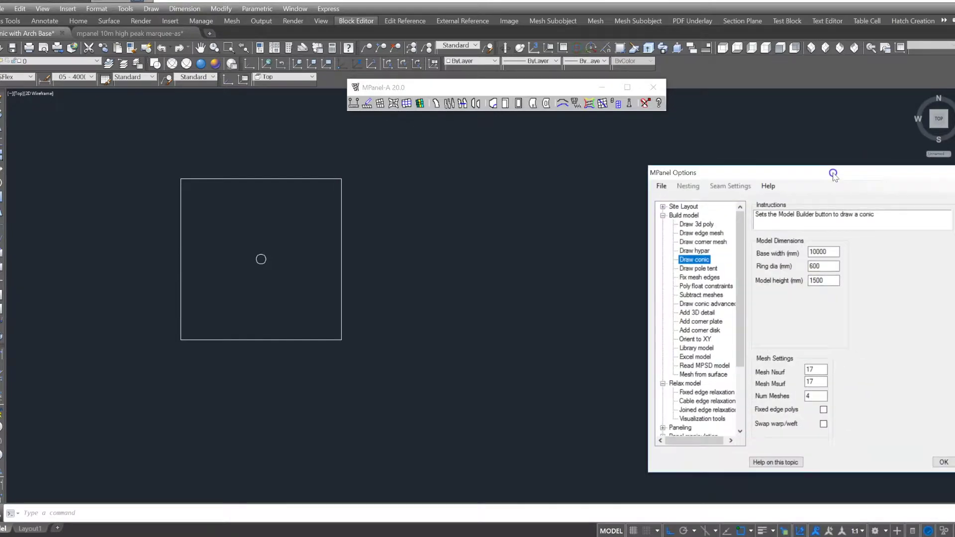
pyautogui.moveTo(827, 175); pyautogui.dragTo(791, 187)
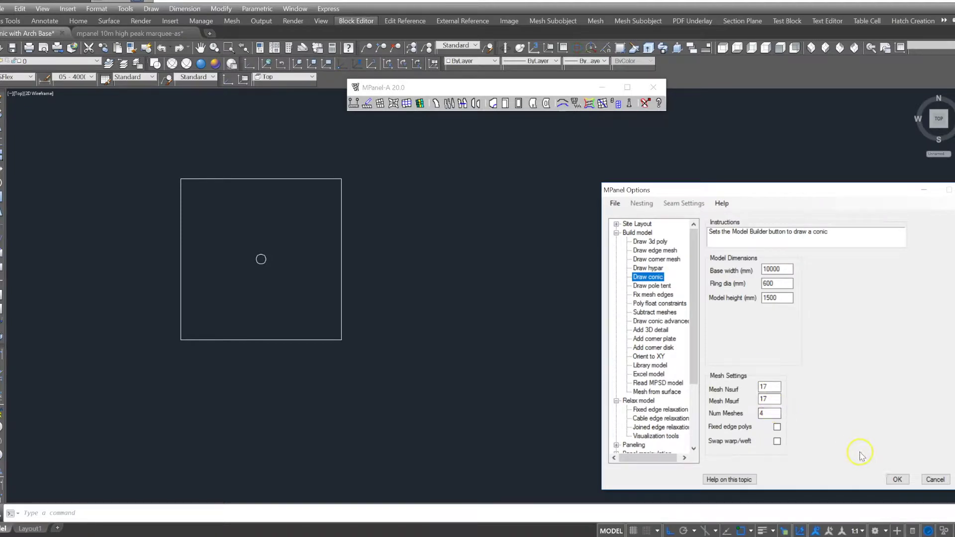
pyautogui.click(896, 481)
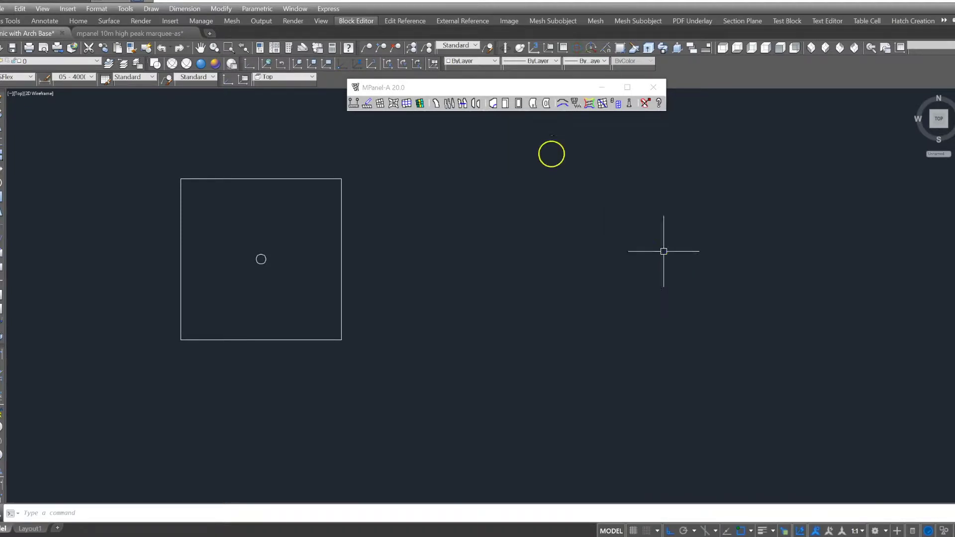
# - Insert the four-mesh conic model to the right of the square base frame
pyautogui.click(368, 106)
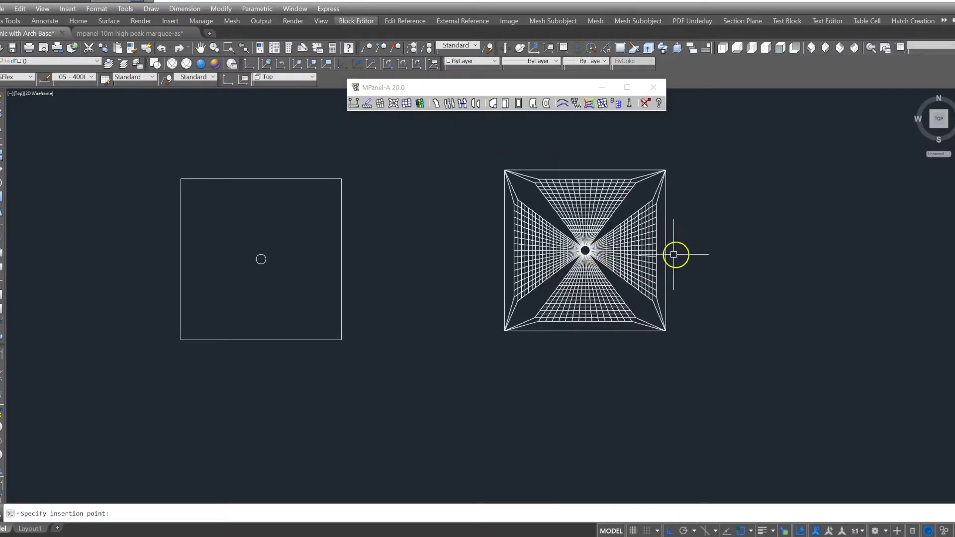
pyautogui.scroll(2, 705, 184)
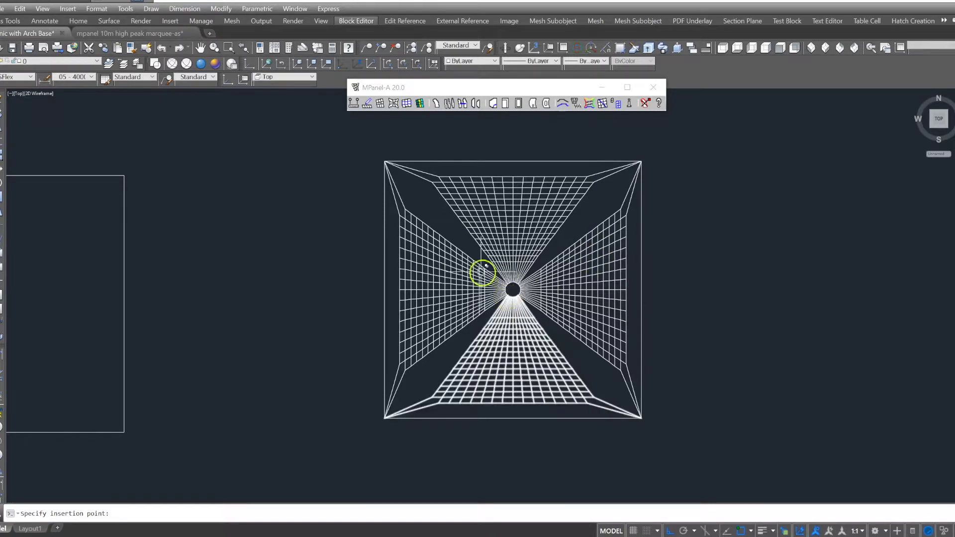
pyautogui.scroll(2, 457, 254)
pyautogui.click(464, 241)
pyautogui.click(579, 365)
pyautogui.scroll(-4, 596, 351)
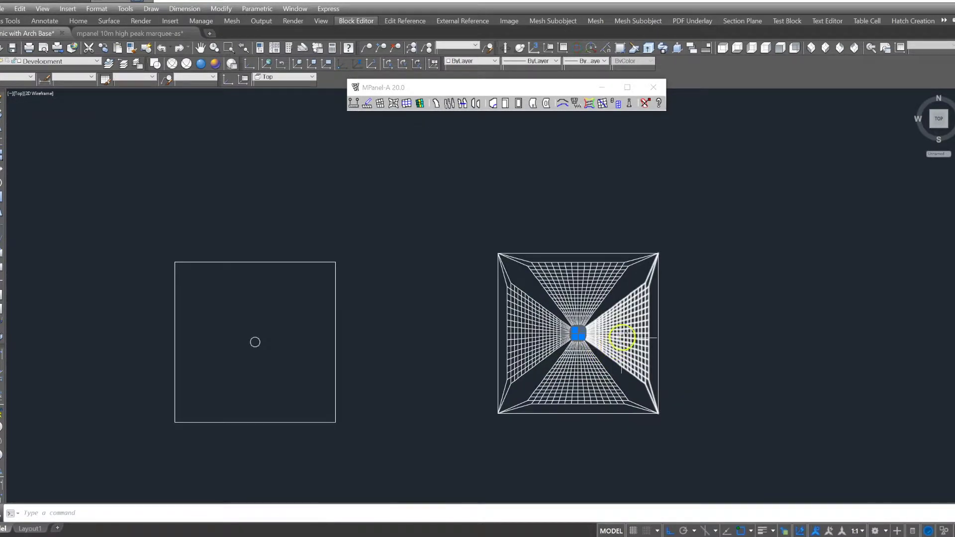
pyautogui.scroll(6, 577, 332)
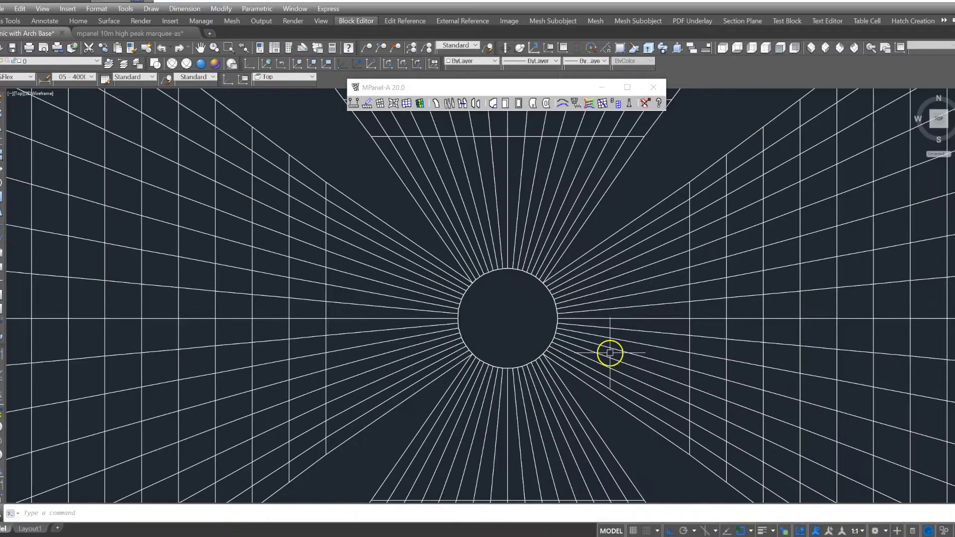
# - Draw a line across the centre ring from its left quadrant to its right quadrant
pyautogui.scroll(-2, 609, 352)
pyautogui.write('l')
pyautogui.press('Return')
pyautogui.scroll(5, 572, 338)
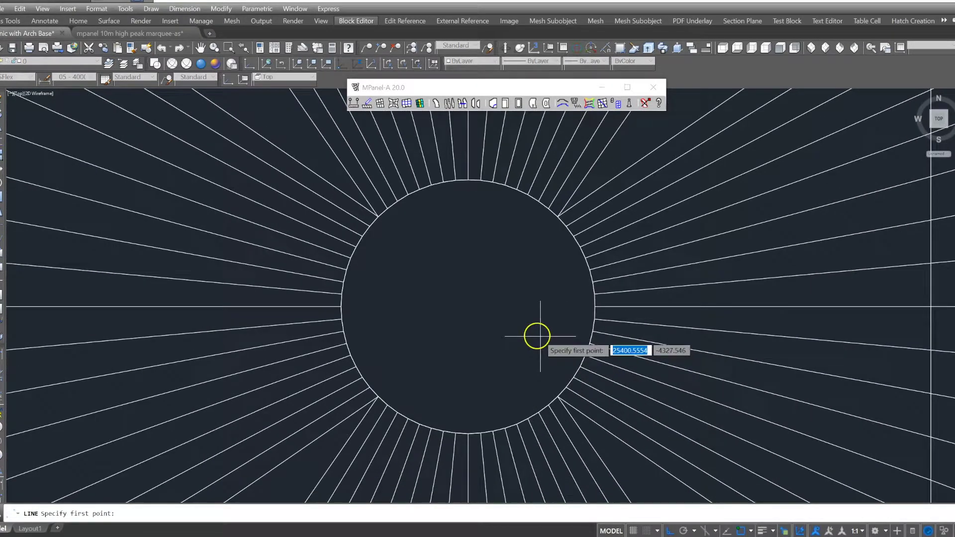
pyautogui.click(341, 307)
pyautogui.click(607, 304)
pyautogui.press('Return')
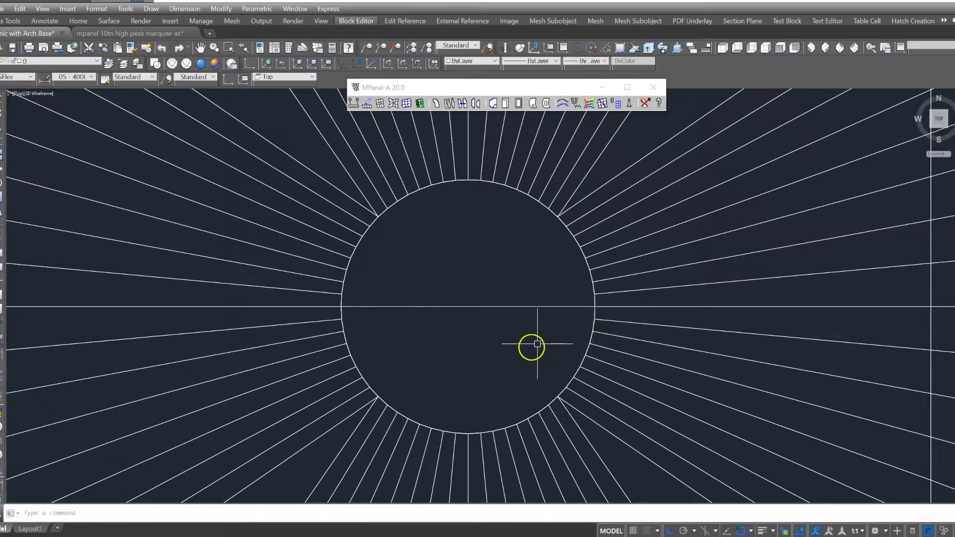
# - Crossing-select the whole conic mesh
pyautogui.scroll(-10, 529, 351)
pyautogui.click(578, 395)
pyautogui.click(488, 320)
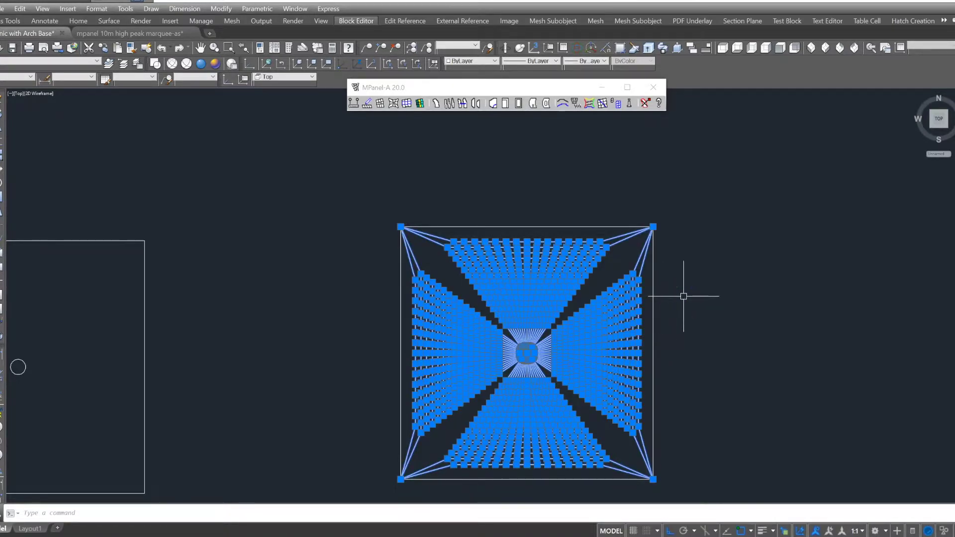
# - Copy the selected mesh from its centre point onto the square frame's centre
pyautogui.write('o')
pyautogui.press('Return')
pyautogui.scroll(-2, 681, 296)
pyautogui.scroll(3, 585, 330)
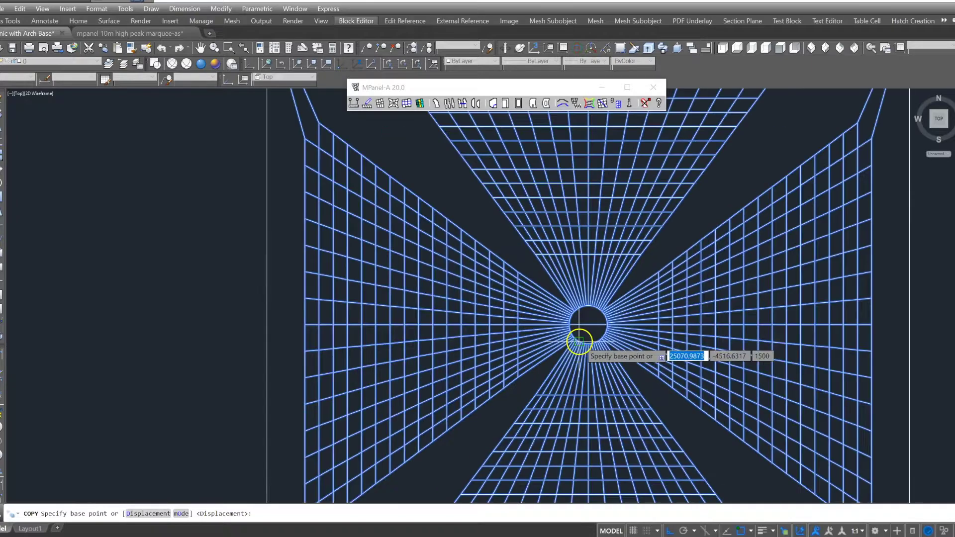
pyautogui.click(588, 324)
pyautogui.scroll(-3, 588, 325)
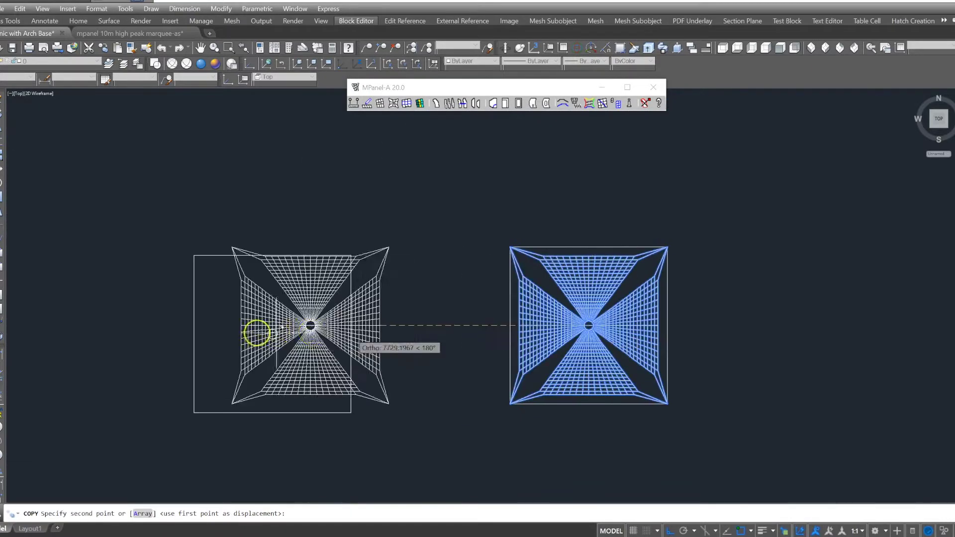
pyautogui.scroll(5, 264, 338)
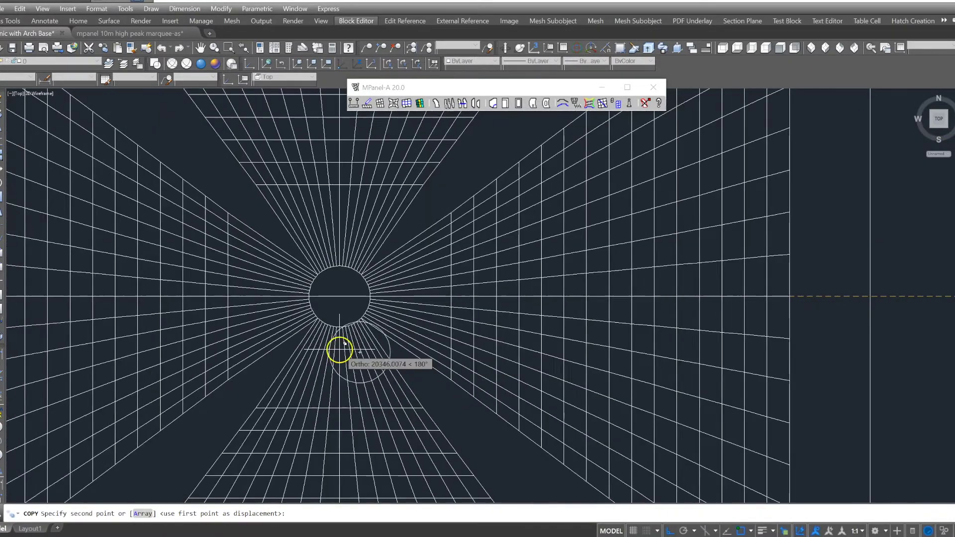
pyautogui.scroll(-8, 357, 353)
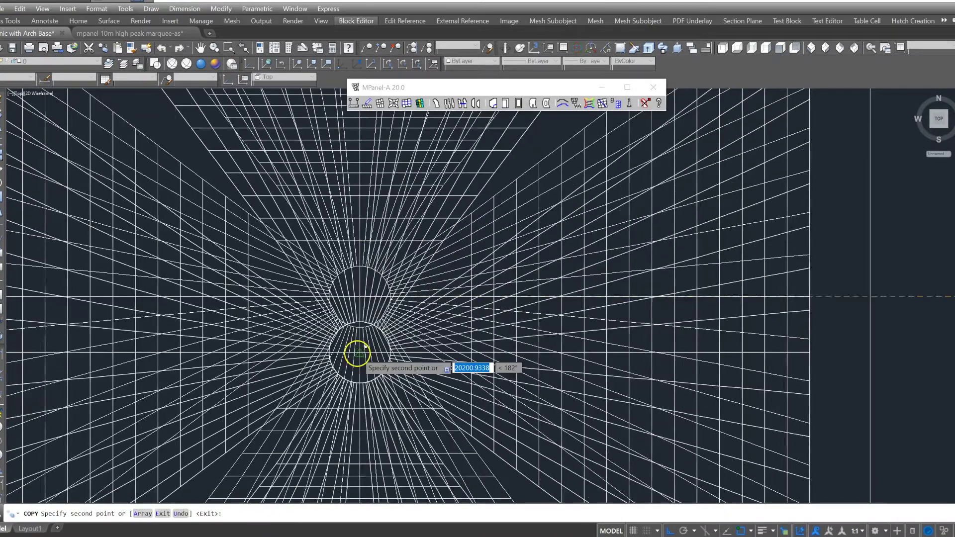
pyautogui.click(507, 255)
pyautogui.press('Return')
# - Pick the centre ring circle through selection cycling, then clear the selection
pyautogui.scroll(8, 507, 255)
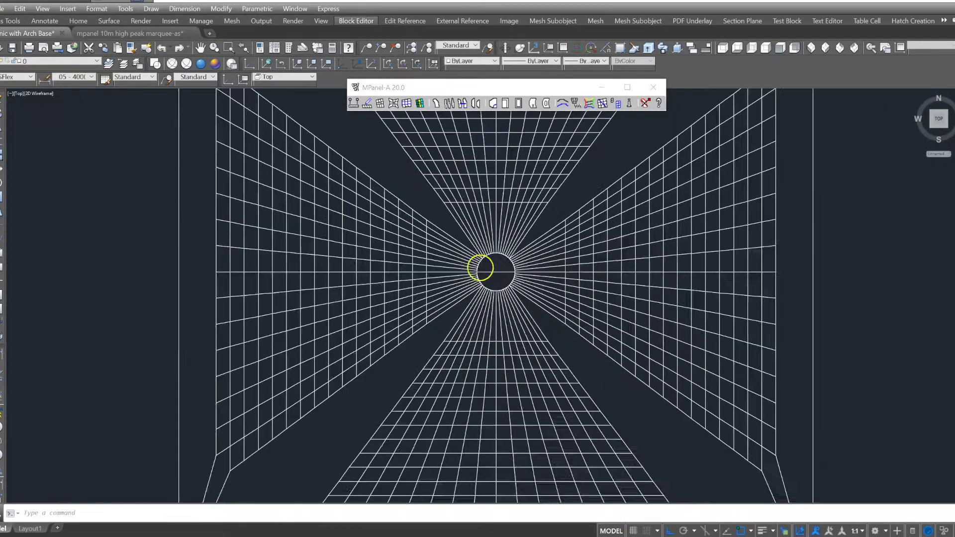
pyautogui.press('Escape')
pyautogui.scroll(6, 493, 267)
pyautogui.click(462, 235)
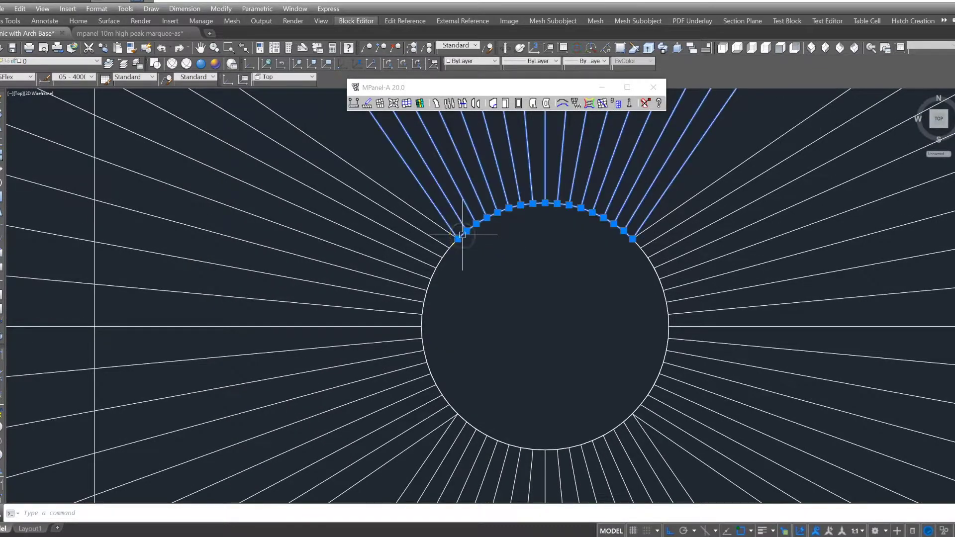
pyautogui.click(508, 307)
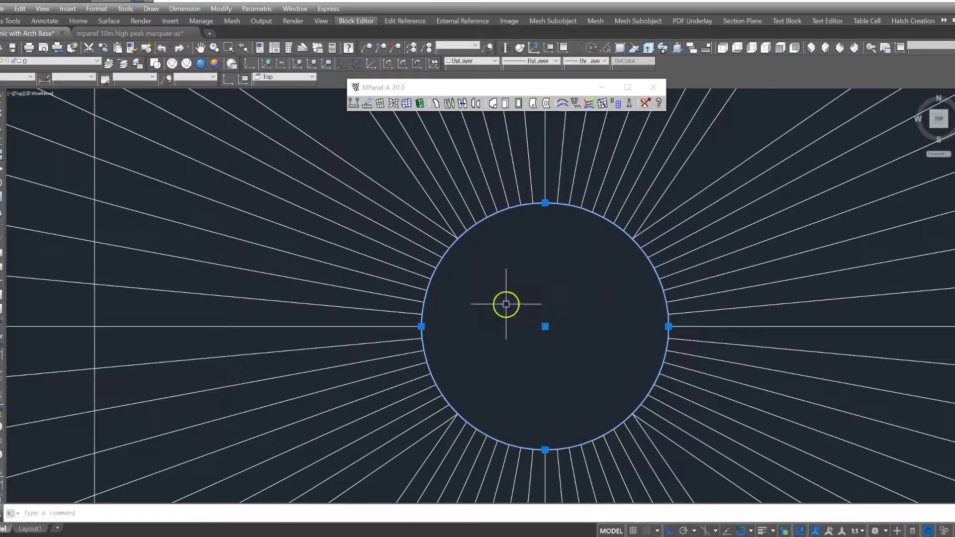
pyautogui.press('Escape')
pyautogui.scroll(-10, 404, 291)
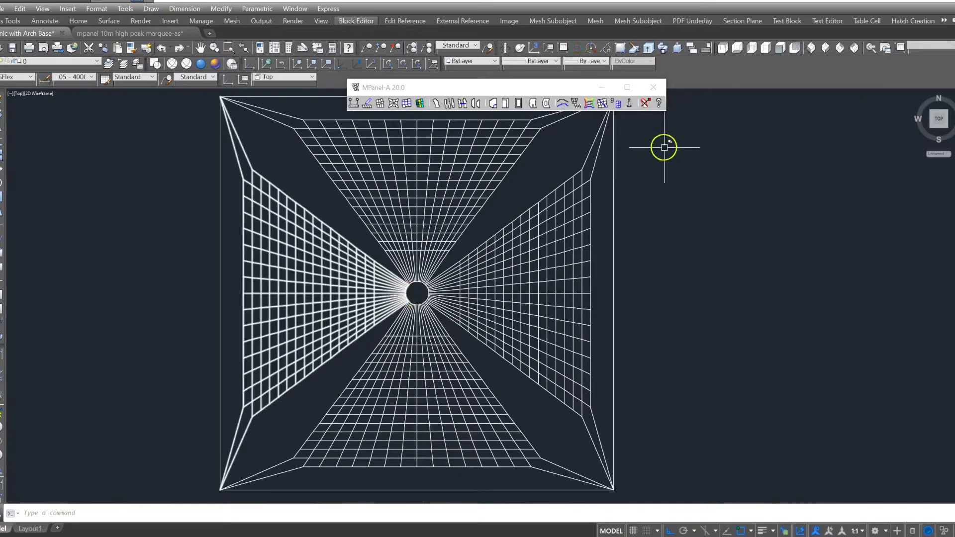
# - Switch to SW Isometric and select all four copied meshes
pyautogui.click(811, 48)
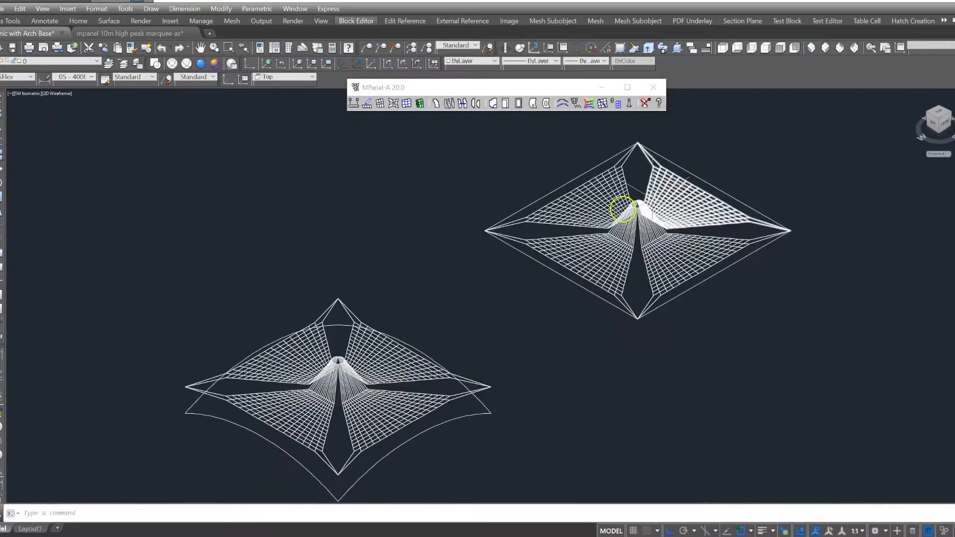
pyautogui.scroll(5, 331, 308)
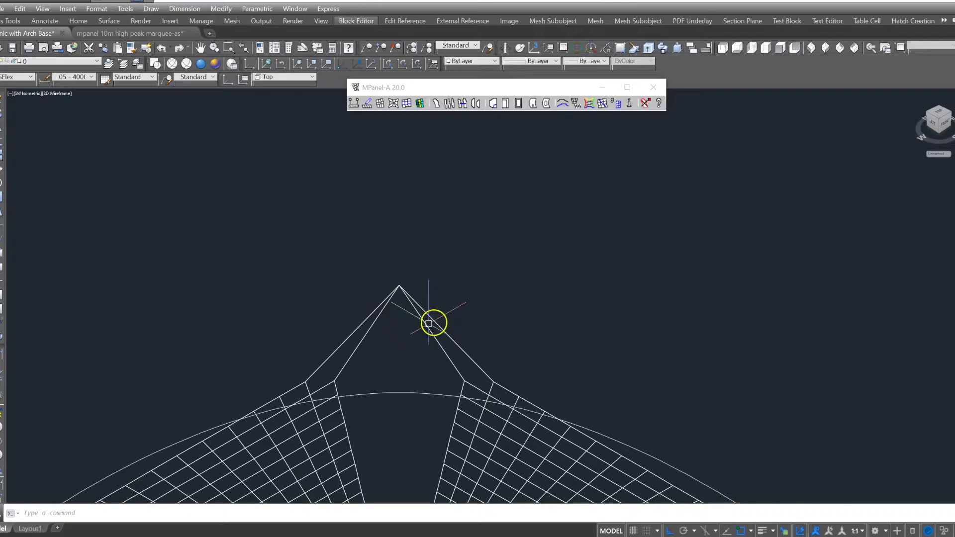
pyautogui.click(442, 299)
pyautogui.scroll(-3, 331, 260)
pyautogui.click(276, 297)
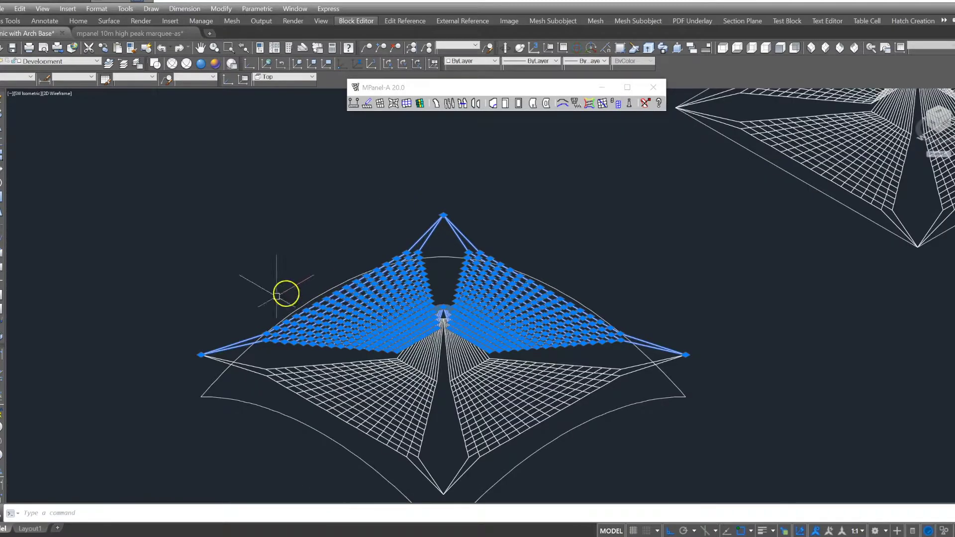
pyautogui.click(334, 368)
pyautogui.click(479, 415)
# - Stretch the right, left, bottom and top outer corners onto the arched frame corners
pyautogui.click(686, 355)
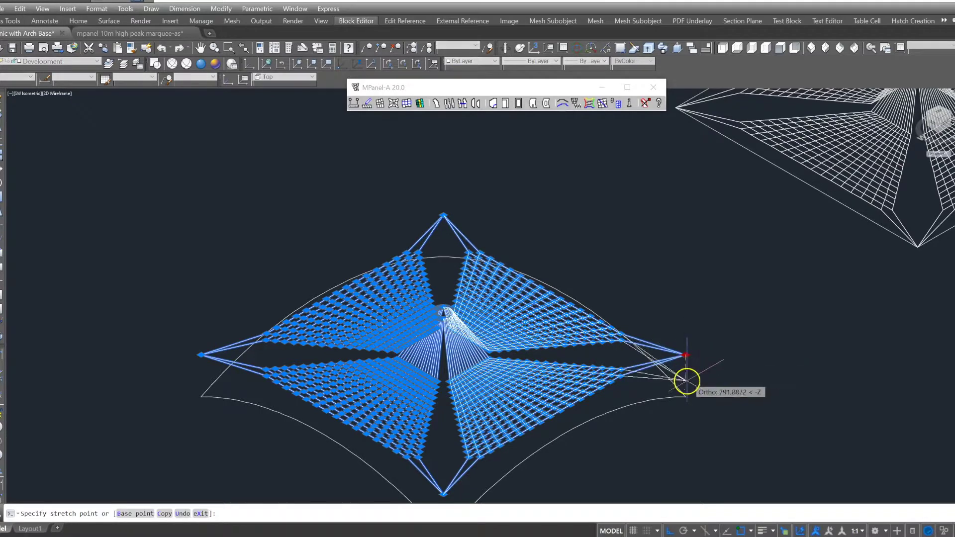
pyautogui.click(684, 393)
pyautogui.scroll(-2, 427, 280)
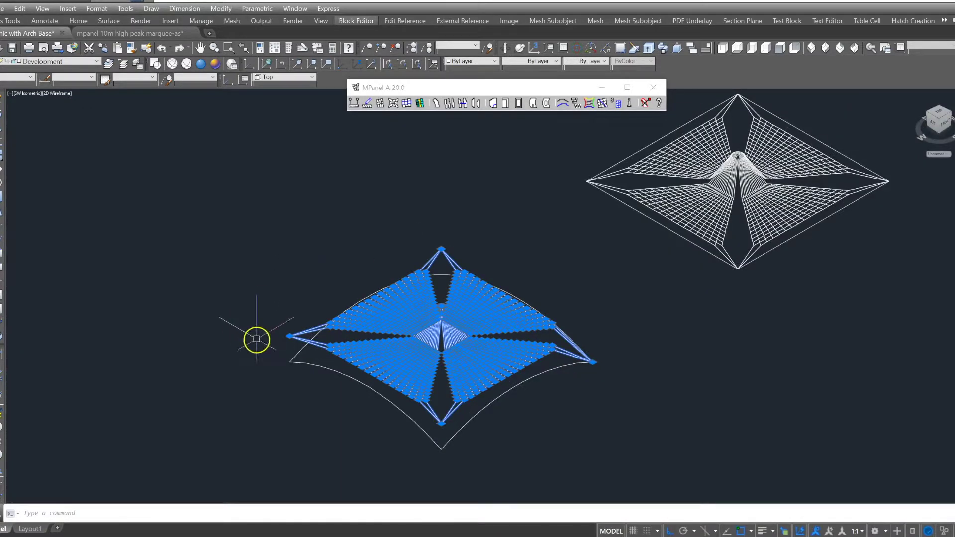
pyautogui.click(289, 336)
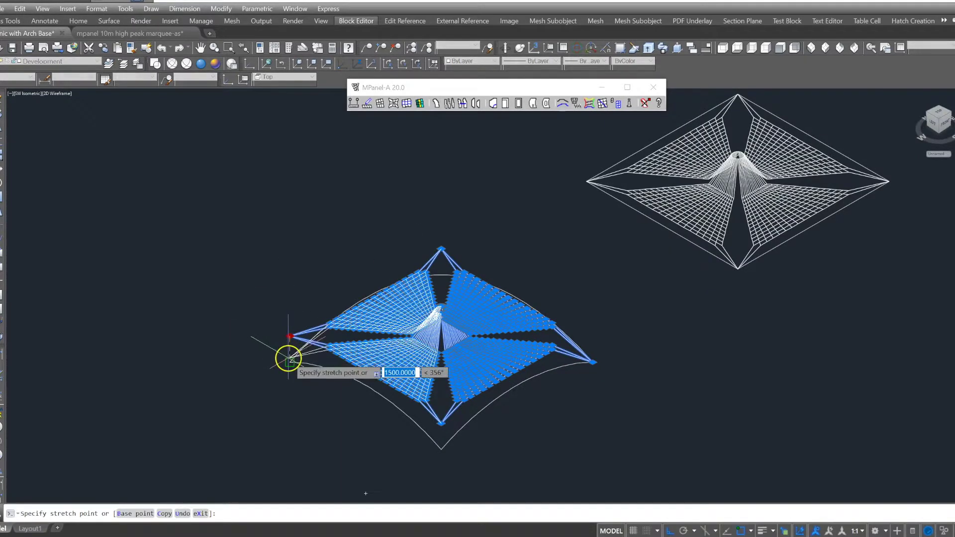
pyautogui.click(290, 359)
pyautogui.click(441, 423)
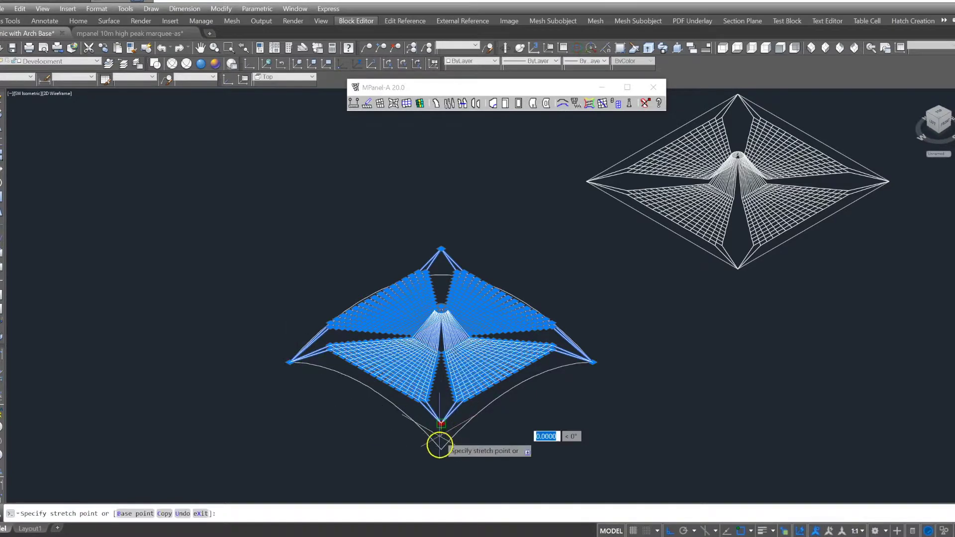
pyautogui.click(441, 449)
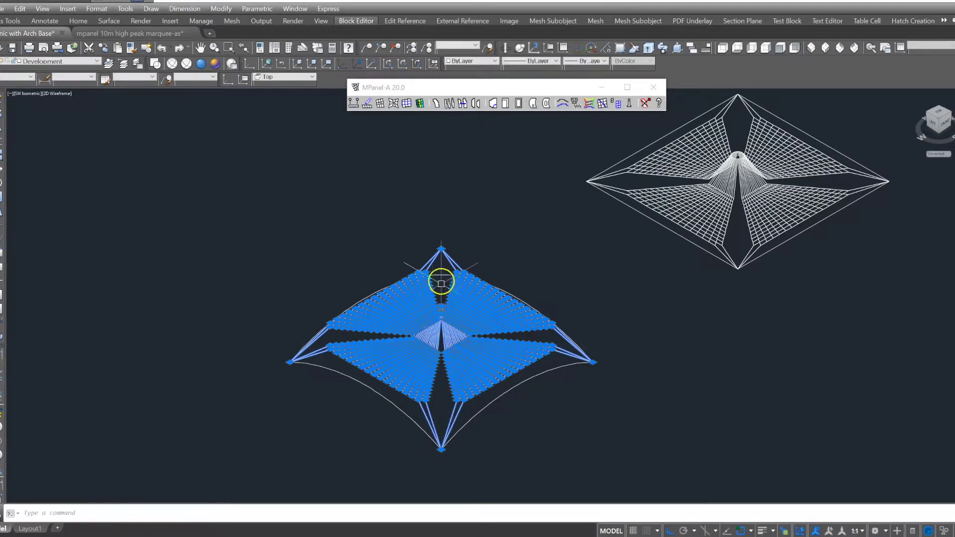
pyautogui.click(440, 248)
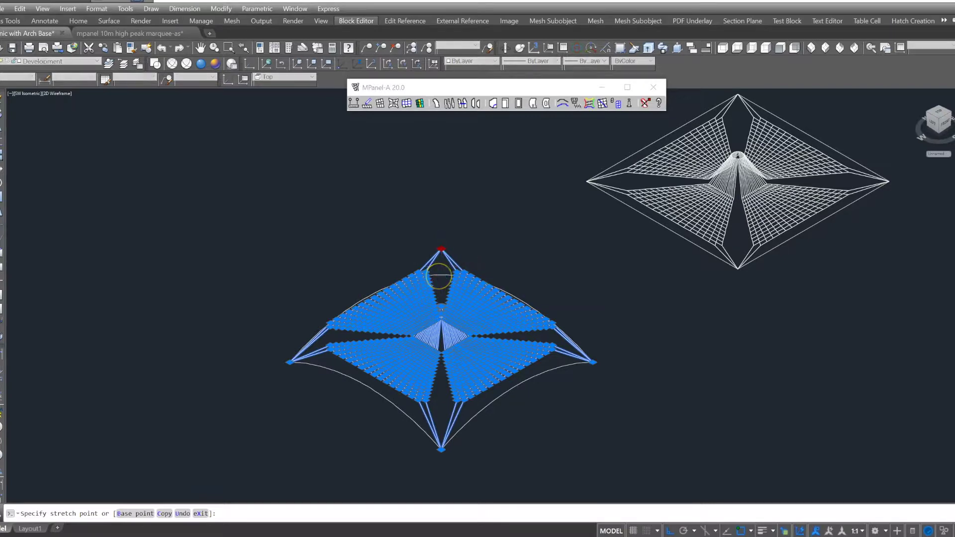
pyautogui.click(441, 274)
pyautogui.press('Escape')
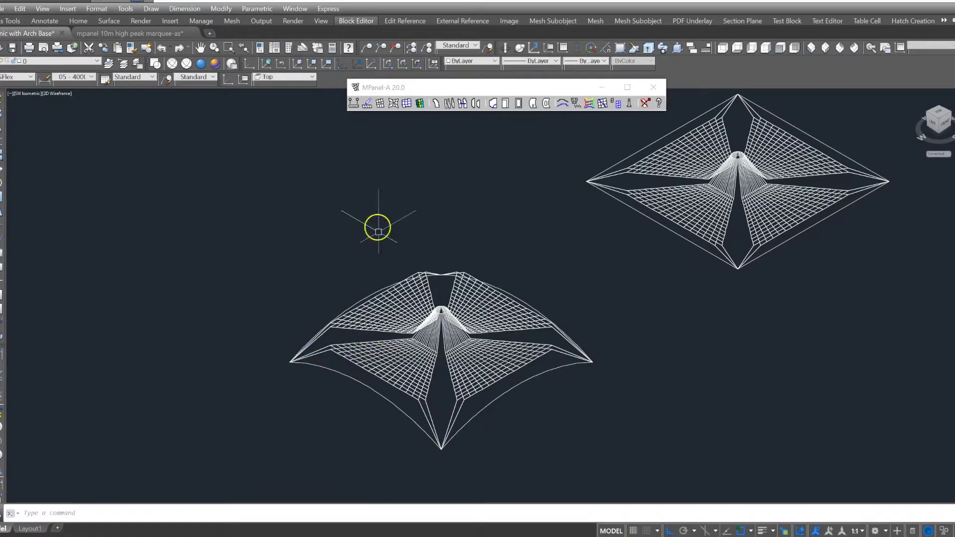
# - Select the four arched perimeter curves and set Conv To 3DPoly with 17 points
pyautogui.click(349, 375)
pyautogui.scroll(2, 343, 304)
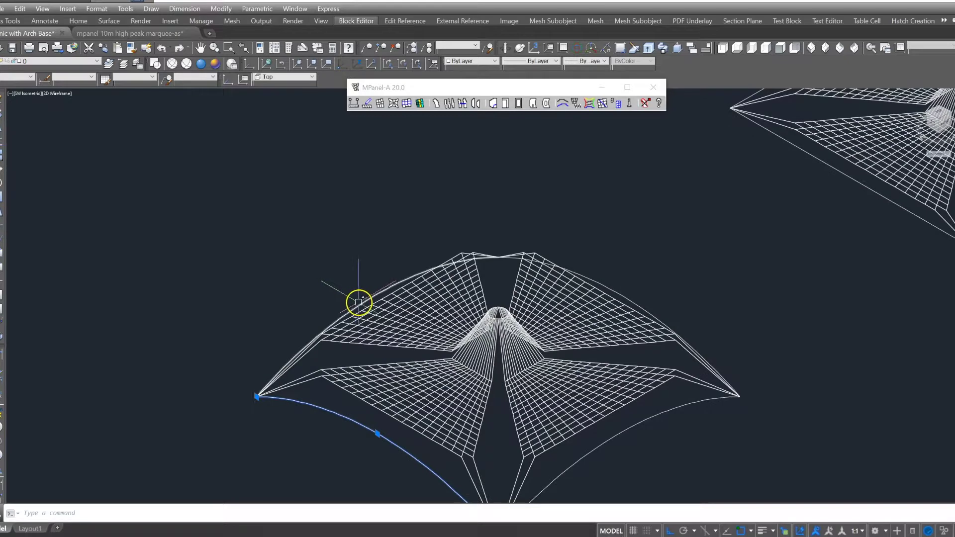
pyautogui.click(359, 302)
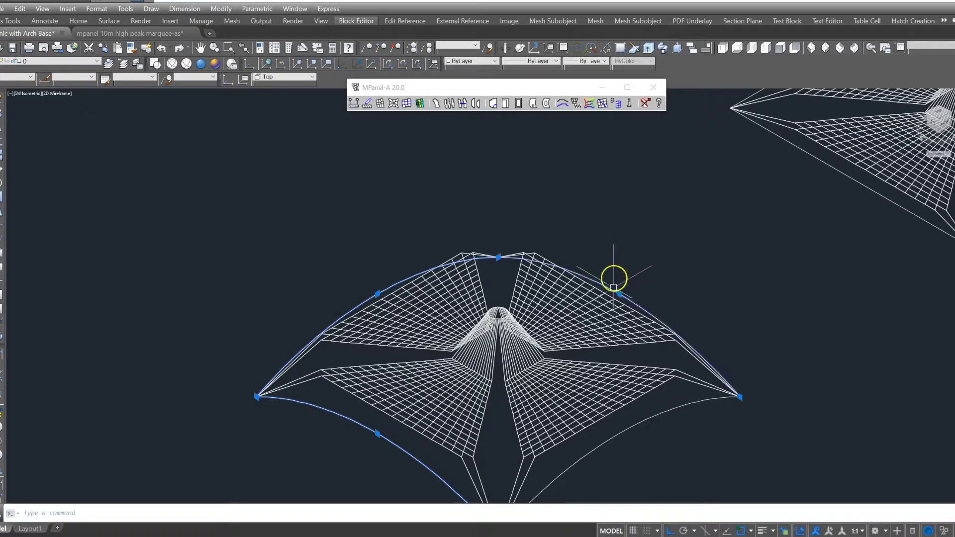
pyautogui.scroll(-2, 620, 244)
pyautogui.click(628, 280)
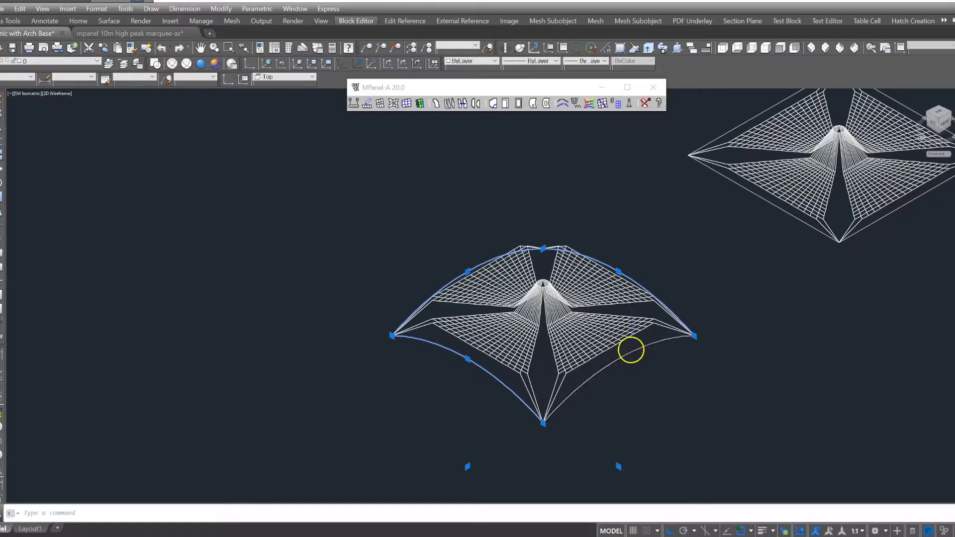
pyautogui.click(631, 350)
pyautogui.click(561, 105)
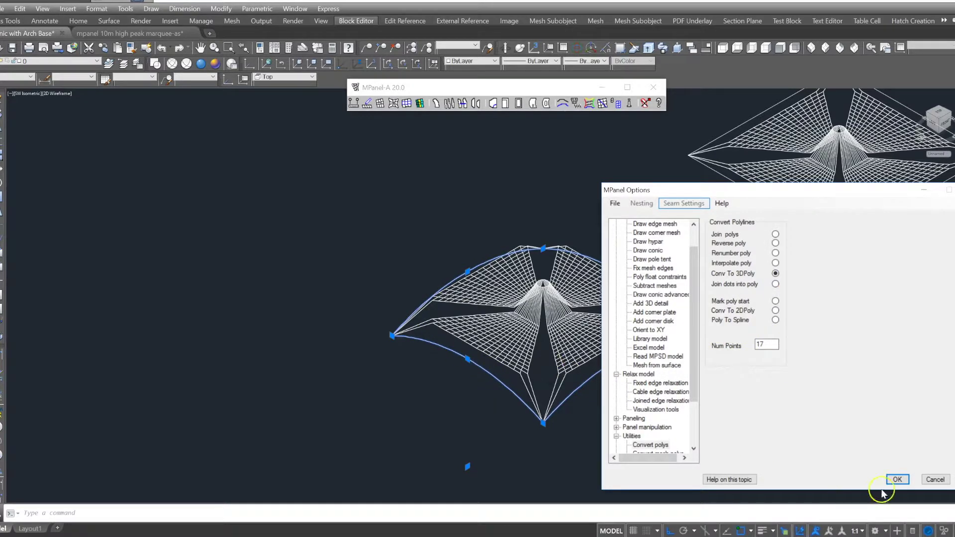
# - Convert the selected edge curves into 3D polylines and delete the original curves
pyautogui.press('Return')
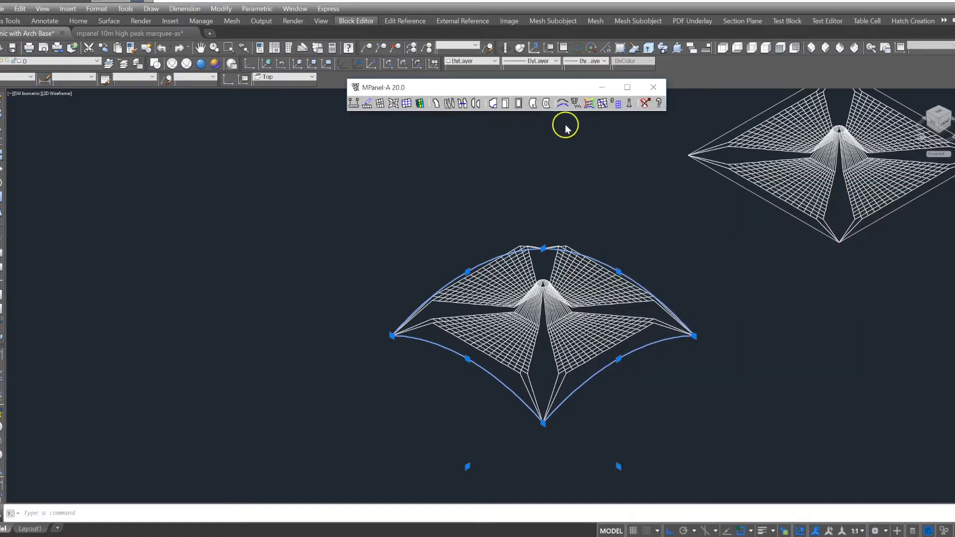
pyautogui.click(563, 104)
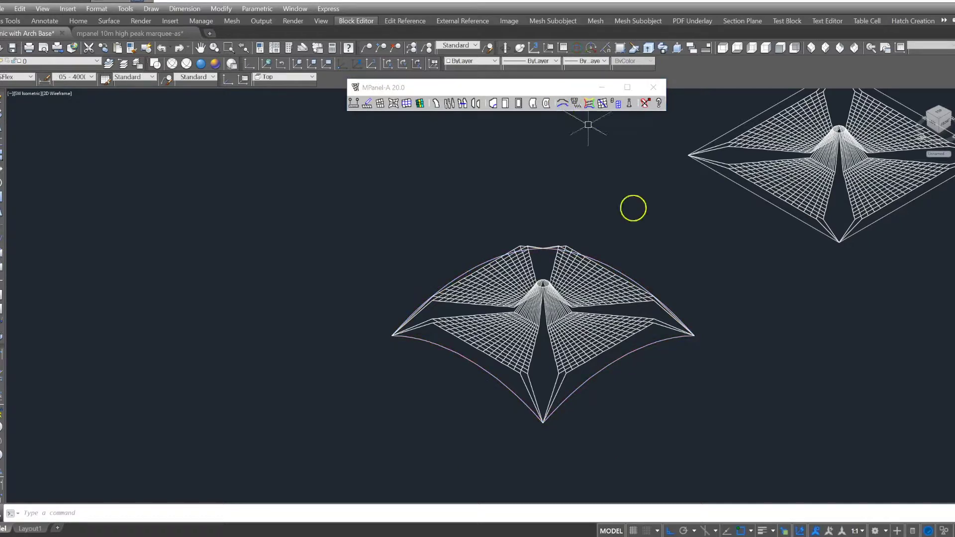
pyautogui.click(645, 103)
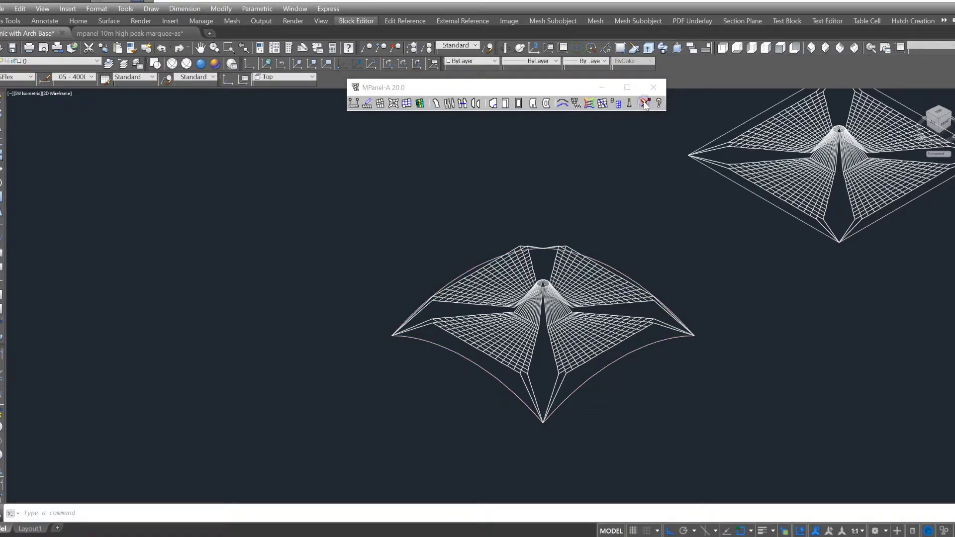
# - Set the Model builder to Fix mesh edges > Snap mesh edge nodes to existing polys
pyautogui.click(369, 103)
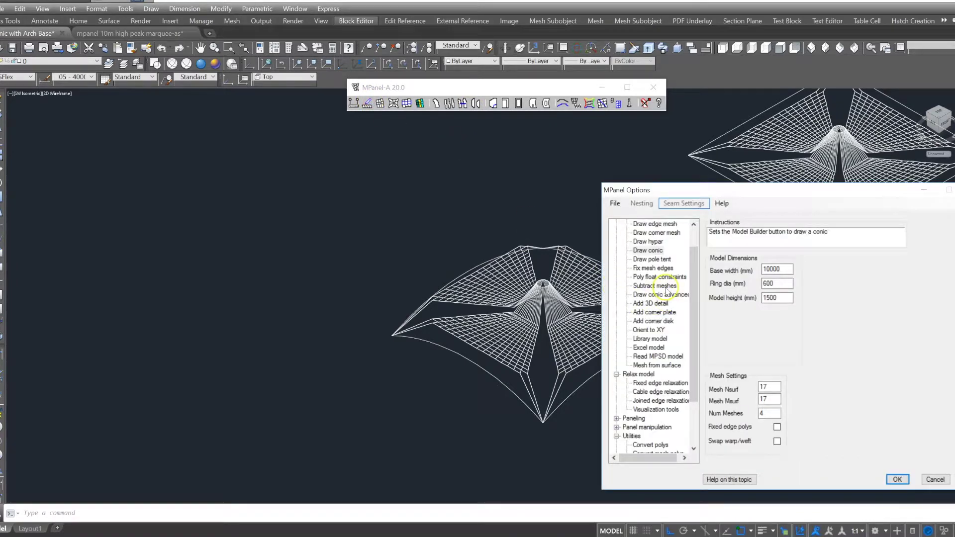
pyautogui.click(653, 268)
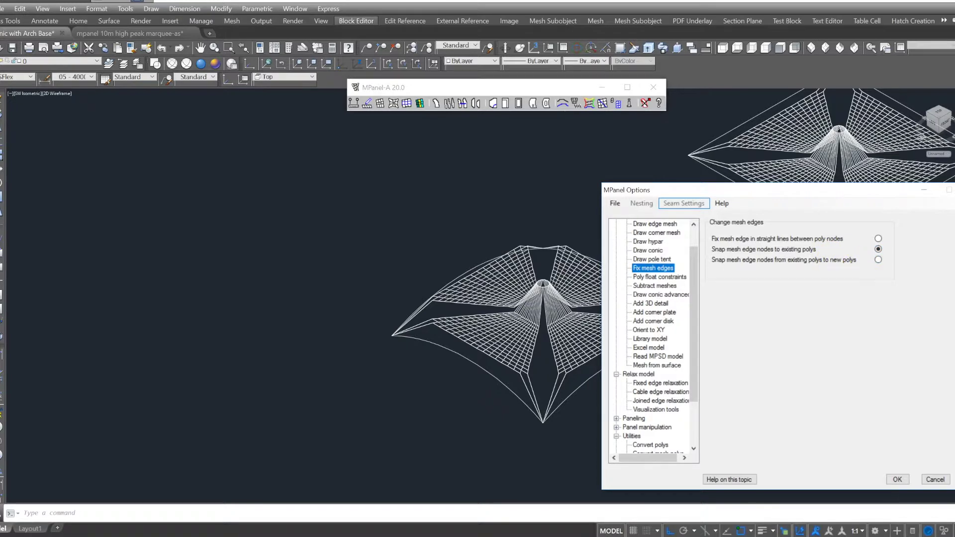
pyautogui.click(897, 480)
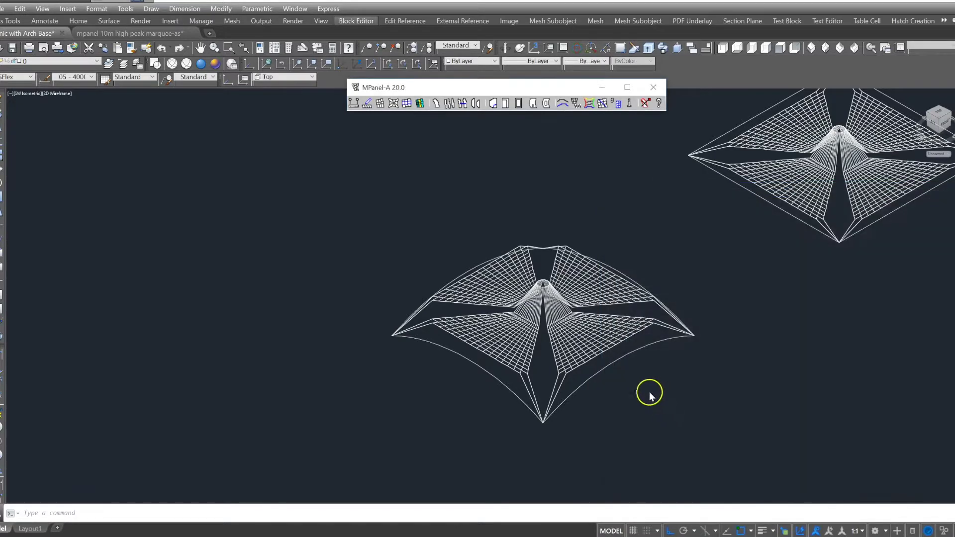
# - Snap the edge nodes of all four meshes onto the perimeter polylines, one mesh at a time
pyautogui.click(621, 377)
pyautogui.click(603, 352)
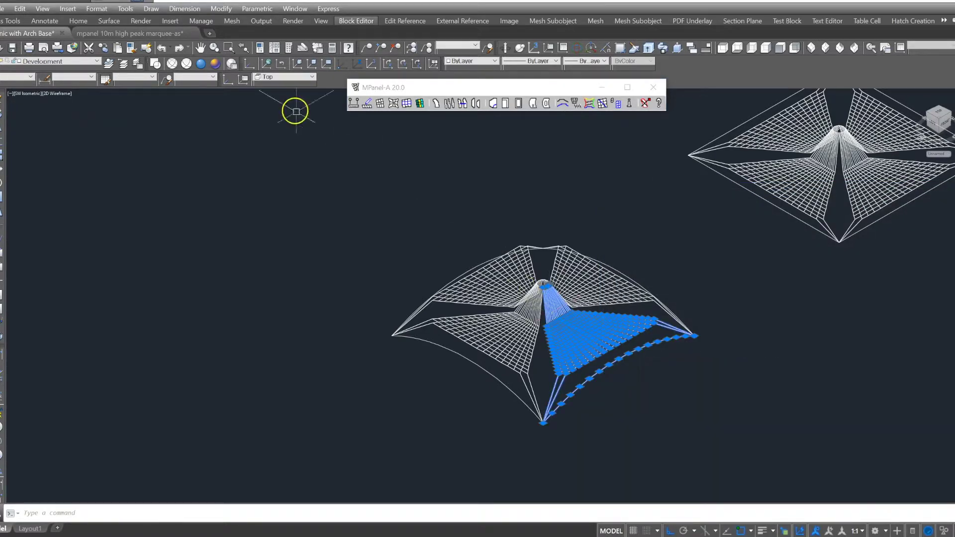
pyautogui.click(368, 104)
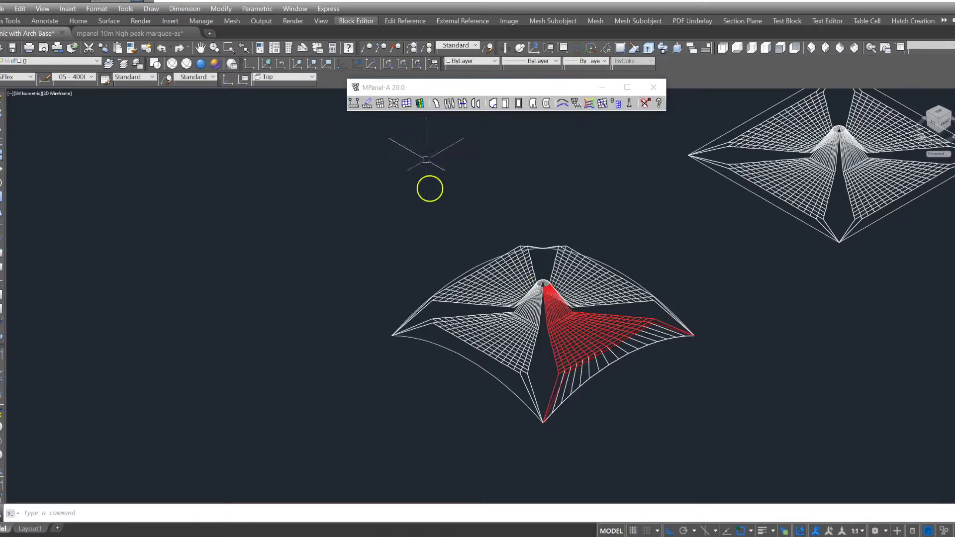
pyautogui.click(468, 381)
pyautogui.click(444, 321)
pyautogui.click(367, 103)
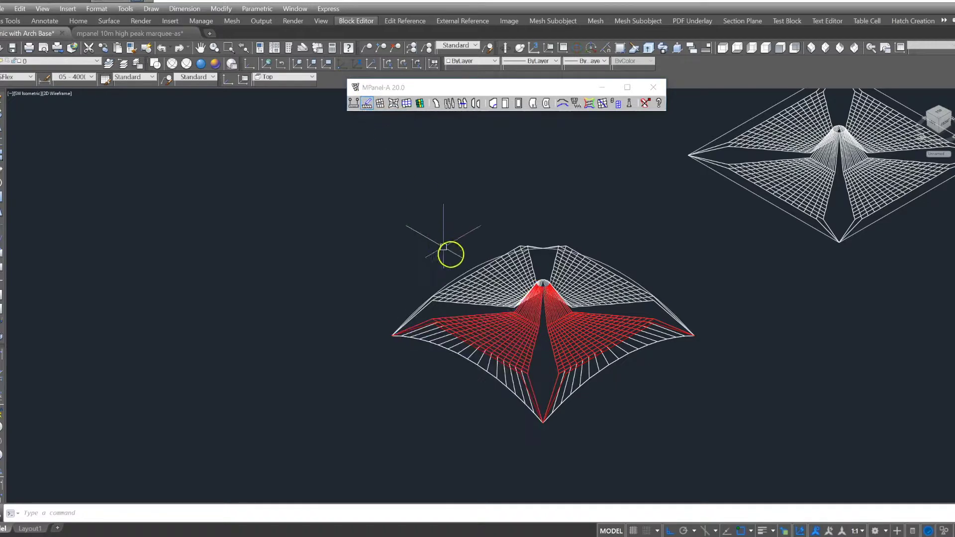
pyautogui.scroll(5, 465, 274)
pyautogui.click(465, 273)
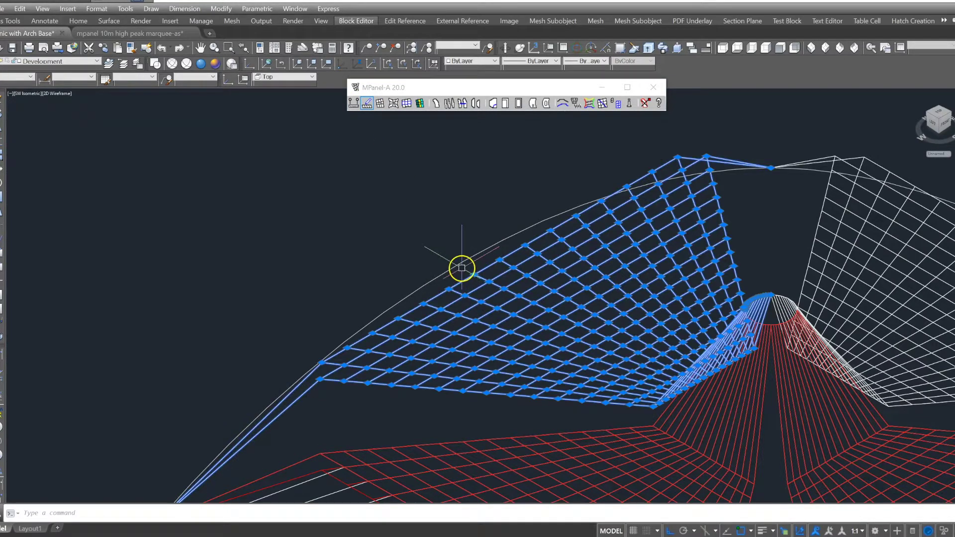
pyautogui.click(367, 103)
pyautogui.scroll(-5, 221, 231)
pyautogui.click(593, 236)
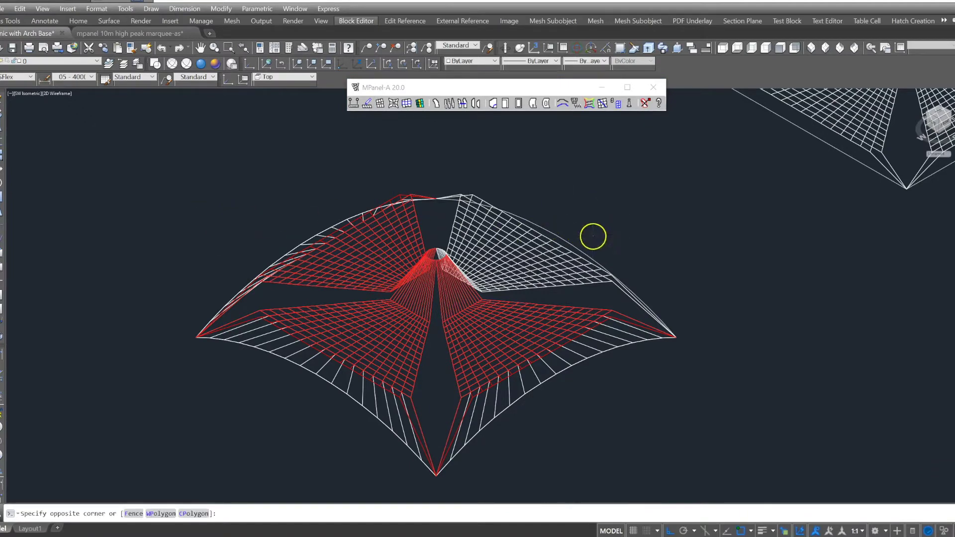
pyautogui.click(529, 219)
pyautogui.click(369, 103)
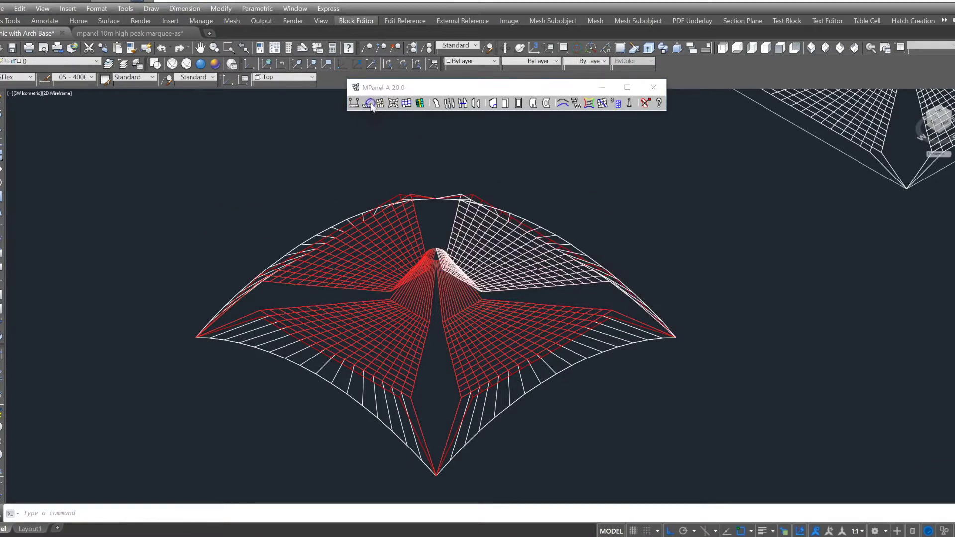
# - Clear the red colouring and delete the spare conic model on the right
pyautogui.click(644, 105)
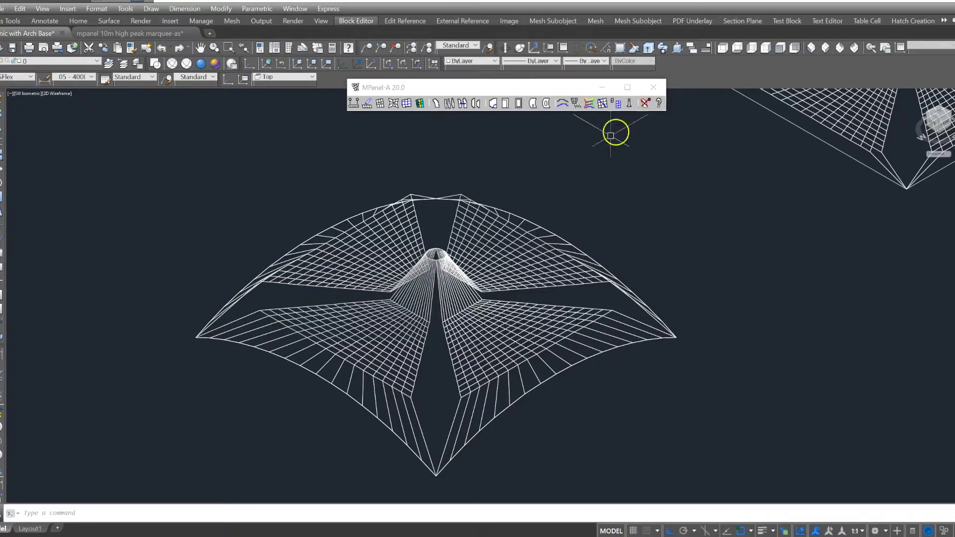
pyautogui.scroll(-3, 455, 297)
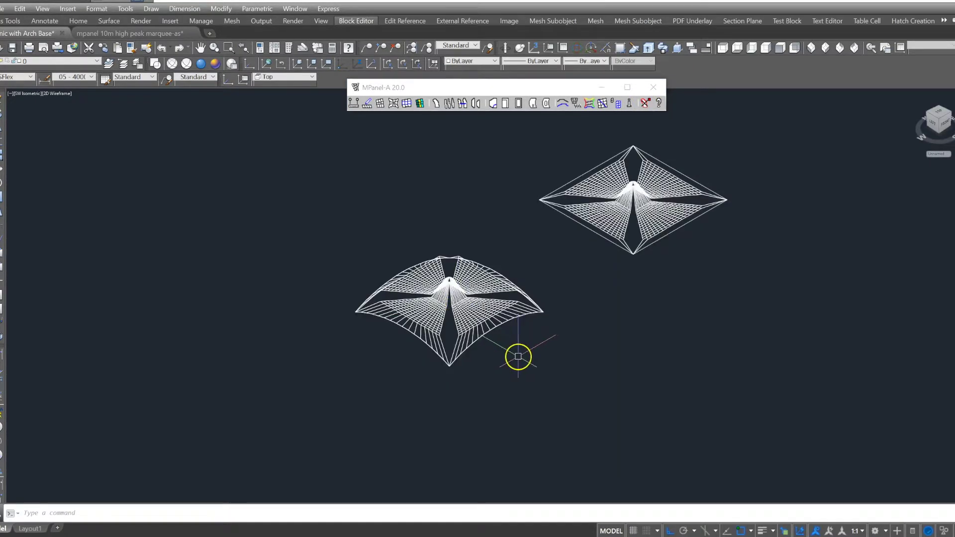
pyautogui.click(743, 267)
pyautogui.click(561, 163)
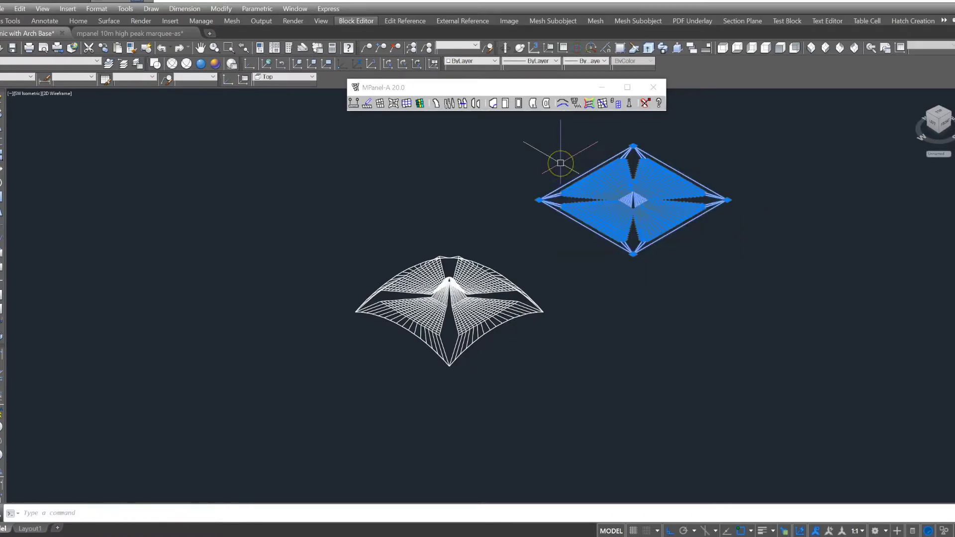
pyautogui.press('Delete')
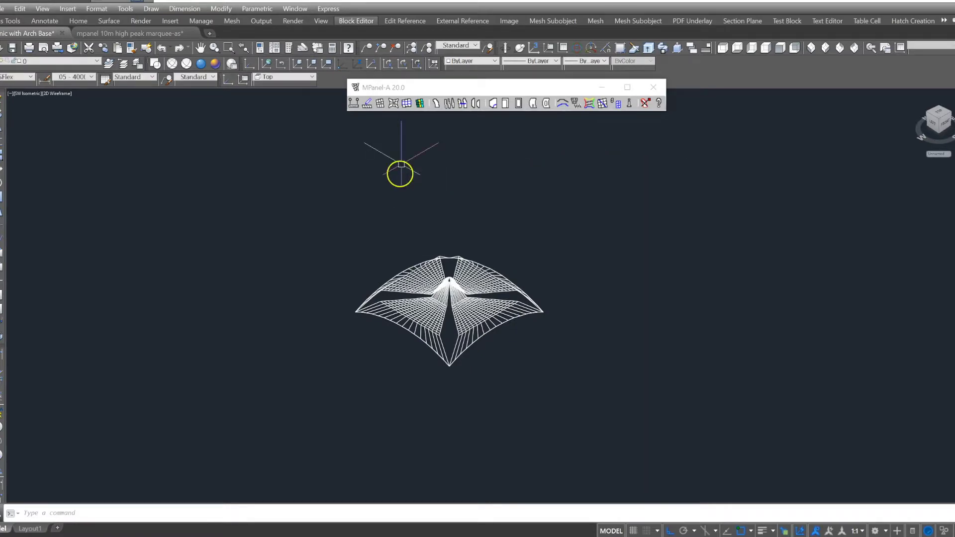
# - Select Joined edge relaxation with 5000 max iterations and 1.6 cable tension ratios
pyautogui.click(367, 105)
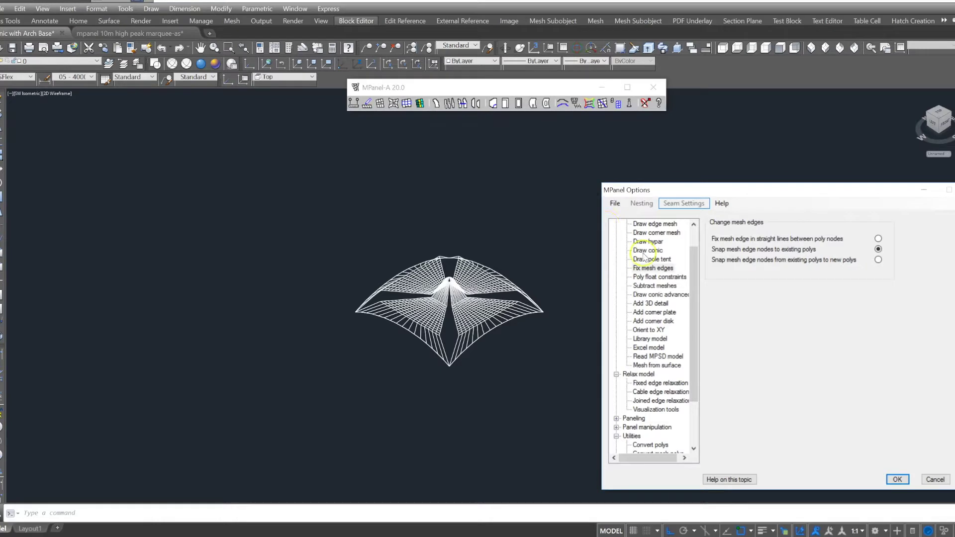
pyautogui.click(649, 401)
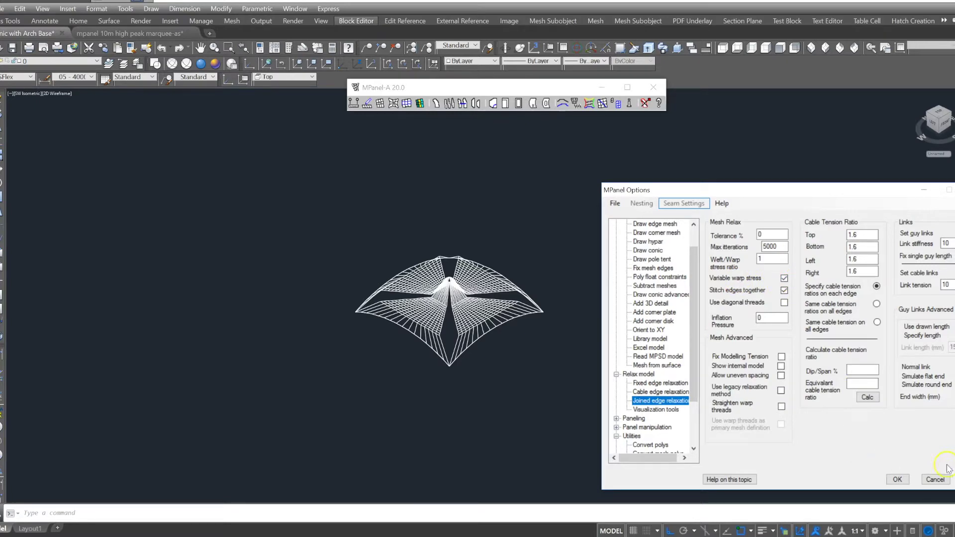
pyautogui.press('Return')
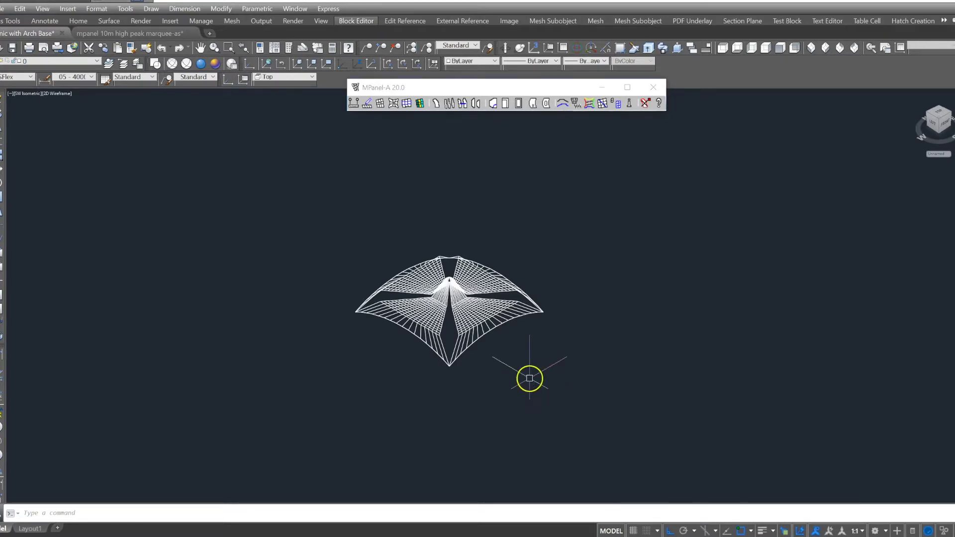
# - Relax all four selected meshes together and clear the red colouring
pyautogui.click(552, 371)
pyautogui.click(327, 228)
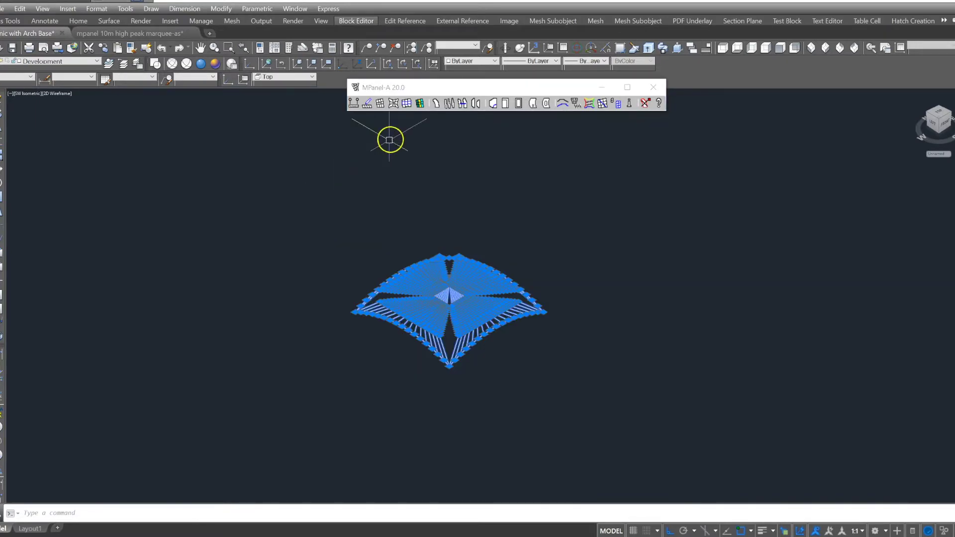
pyautogui.click(406, 103)
pyautogui.click(645, 103)
# - Show the membrane in Conceptual visual style and orbit to view it from the side
pyautogui.scroll(2, 402, 287)
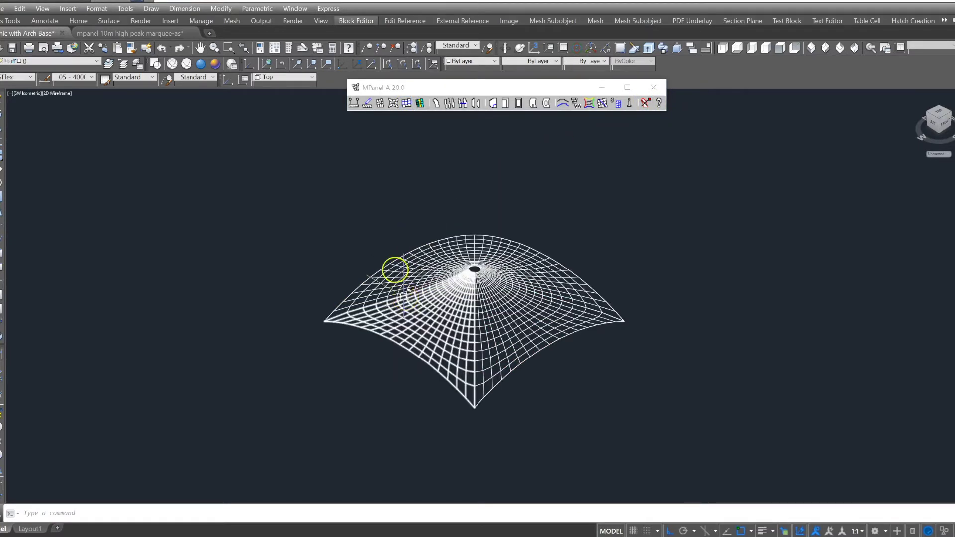
pyautogui.click(216, 64)
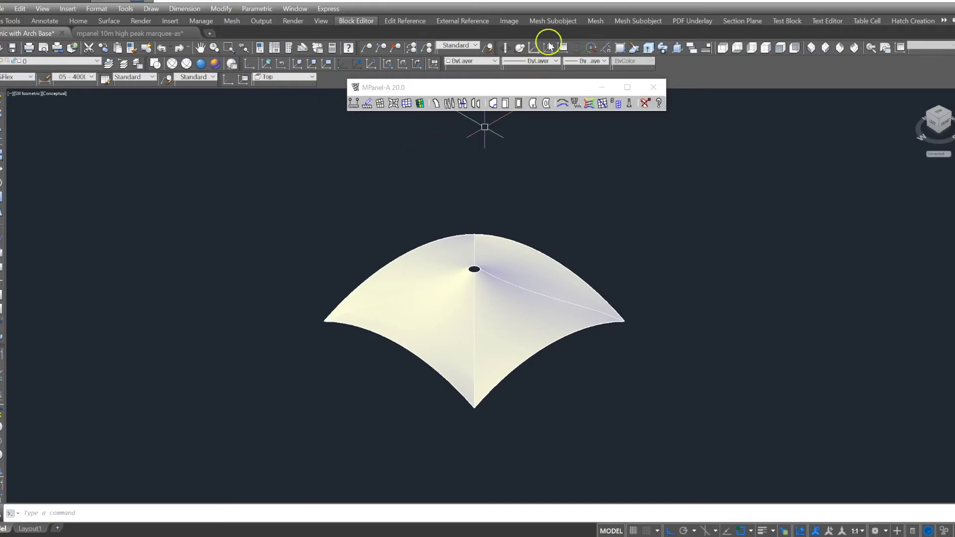
pyautogui.click(520, 48)
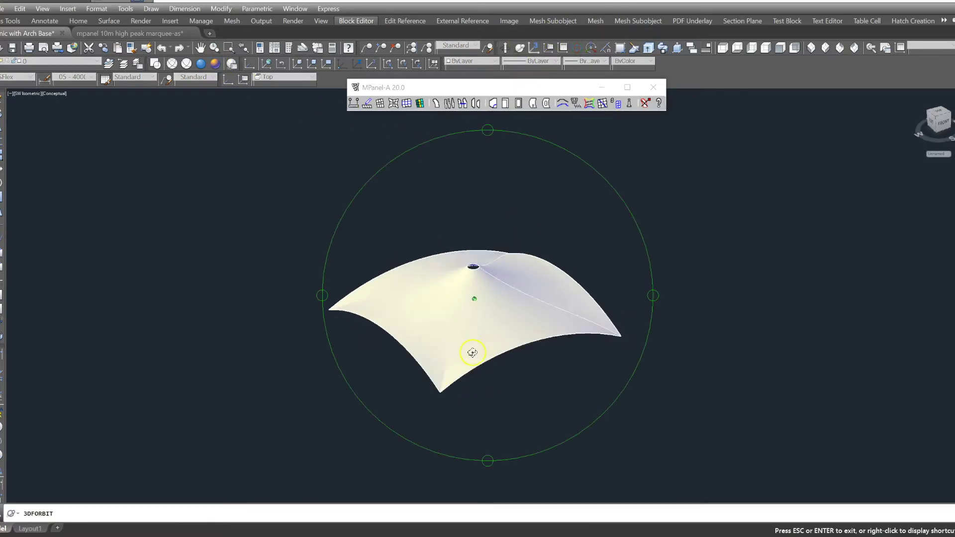